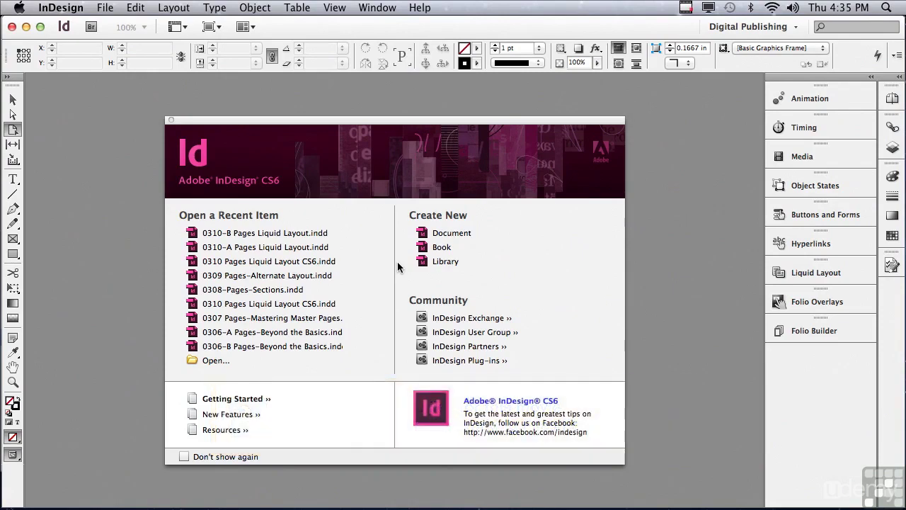
Step: Choose the Digital Publishing workspace and open both 0310-A and 0310-B Pages Liquid Layout.indd from the InDesign CS6 Sample Layouts folder
{"action": "left_click", "coordinate": [744, 27]}
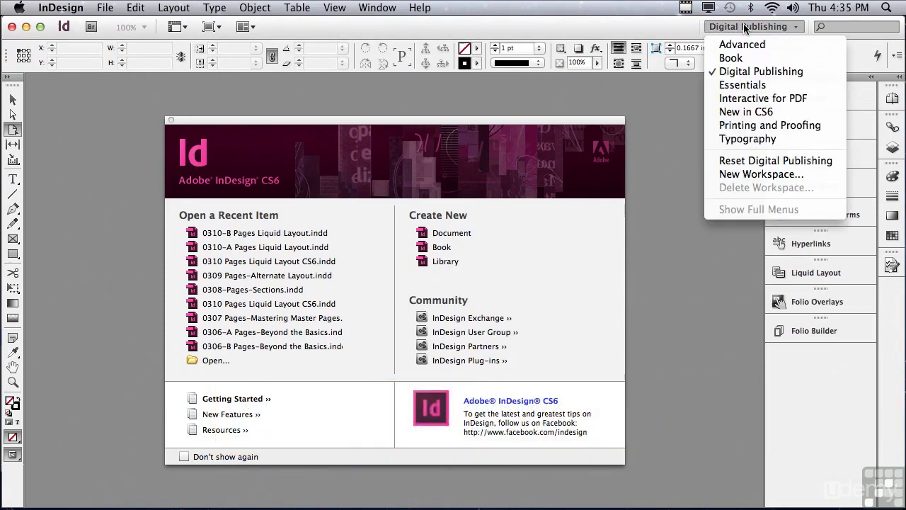
{"action": "left_click", "coordinate": [744, 72]}
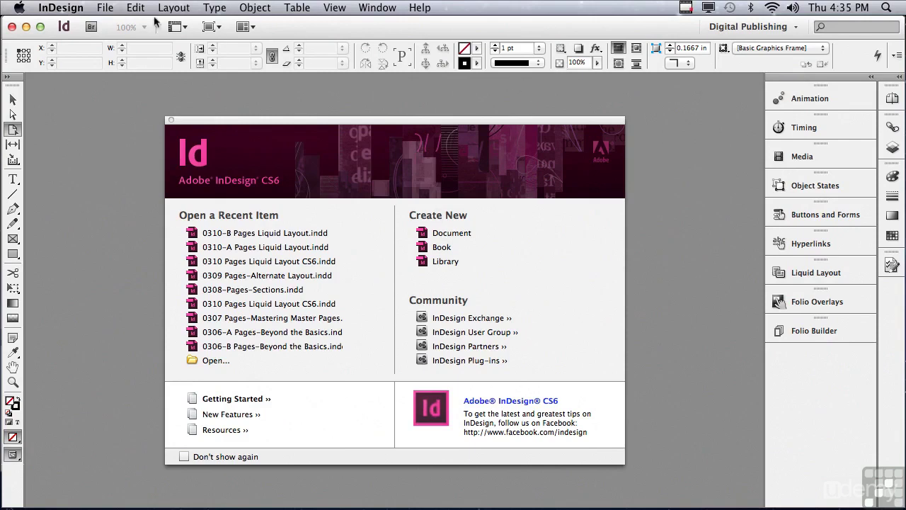
{"action": "left_click", "coordinate": [110, 10]}
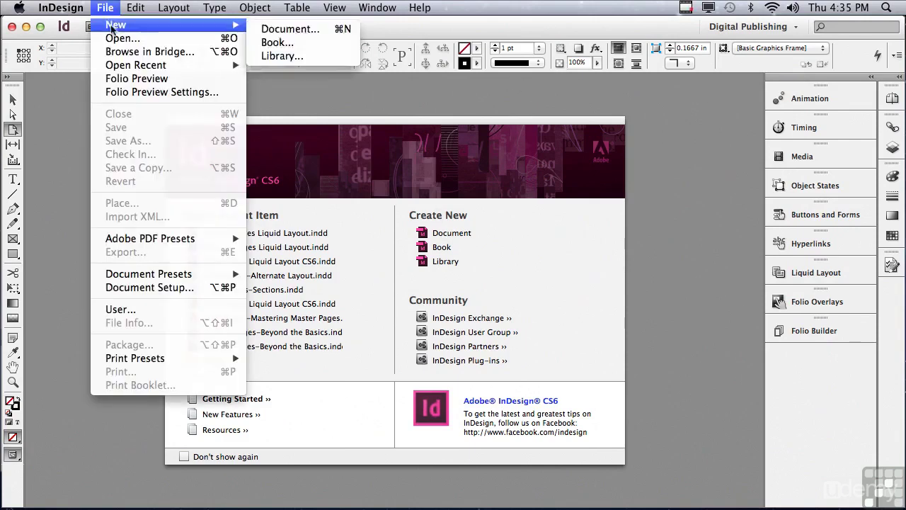
{"action": "left_click", "coordinate": [112, 38]}
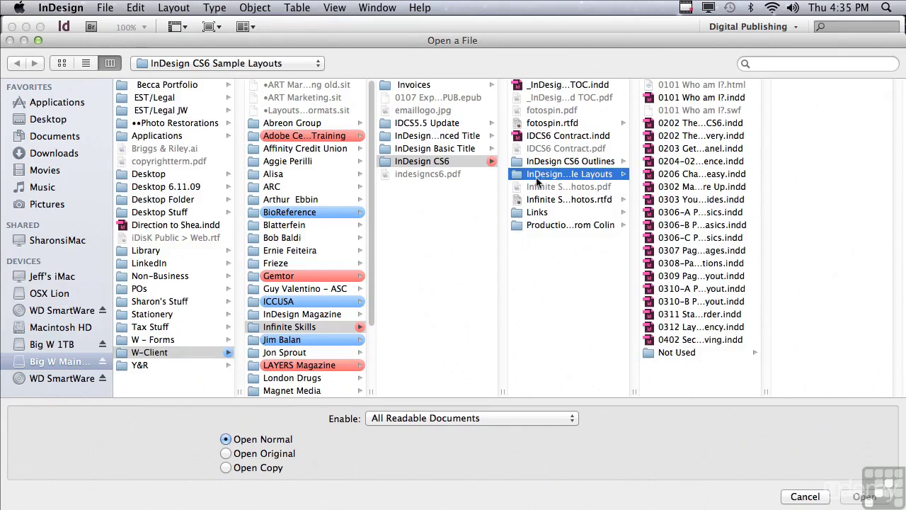
{"action": "left_click", "coordinate": [664, 289]}
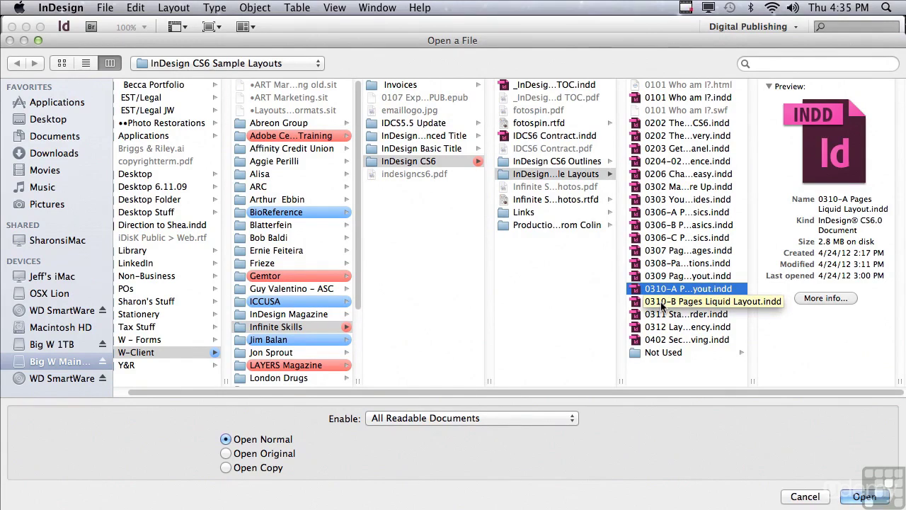
{"action": "key", "text": "shift"}
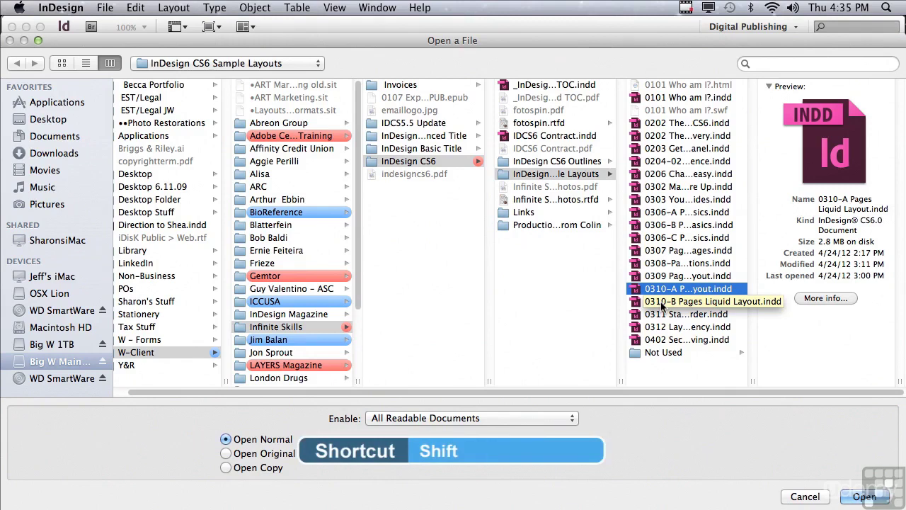
{"action": "left_click", "coordinate": [661, 304], "text": "shift"}
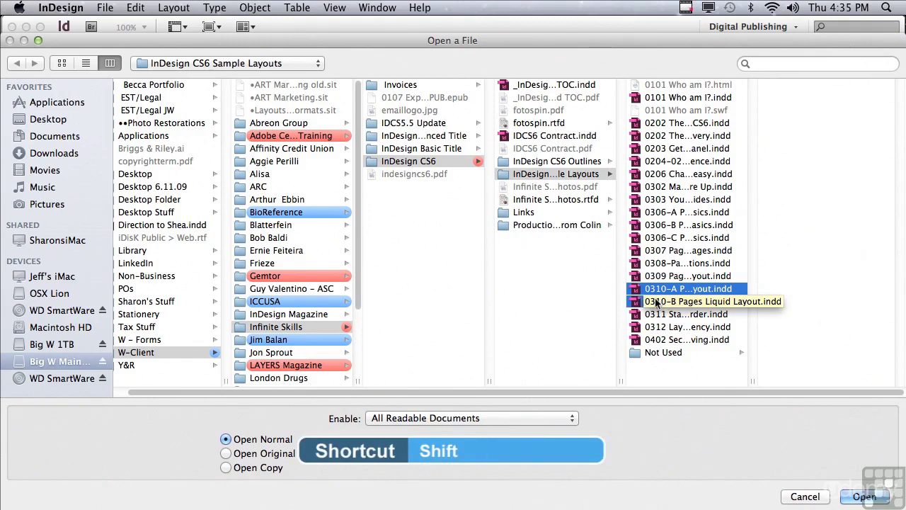
{"action": "left_click", "coordinate": [850, 499]}
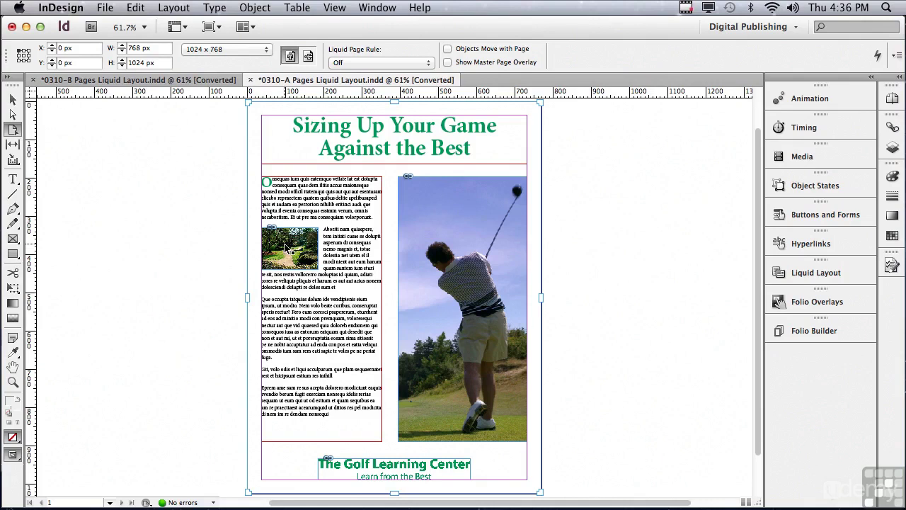
Step: With the Page tool active and the Liquid Layout options displayed, preview widening the page to about 1120 px using no liquid page rule
{"action": "left_click", "coordinate": [13, 99]}
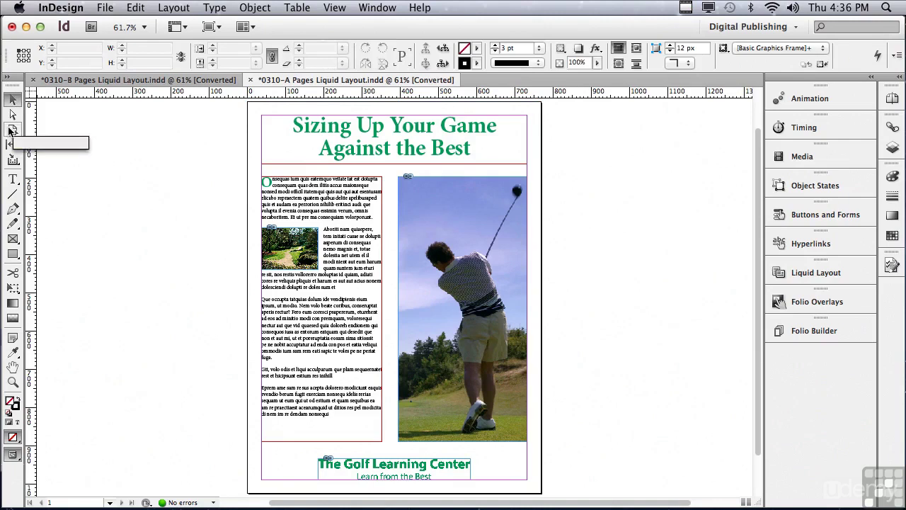
{"action": "left_click", "coordinate": [12, 131]}
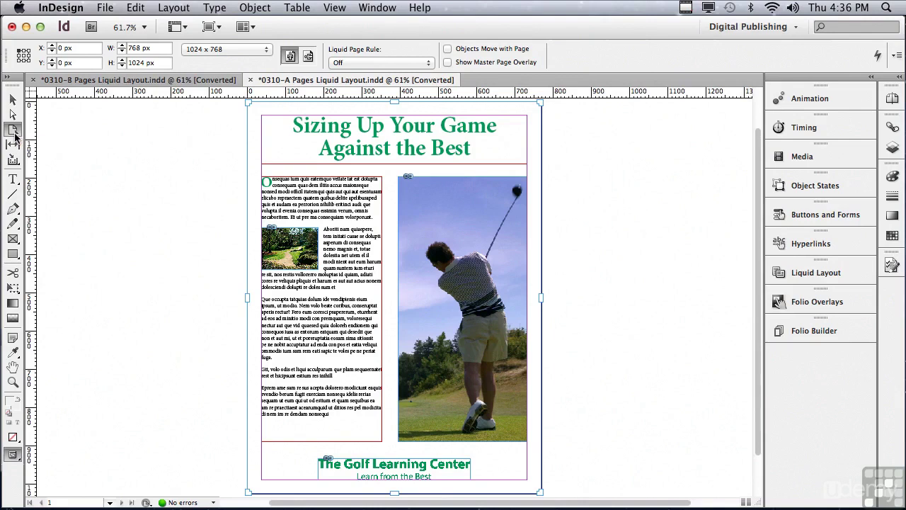
{"action": "left_click", "coordinate": [814, 273]}
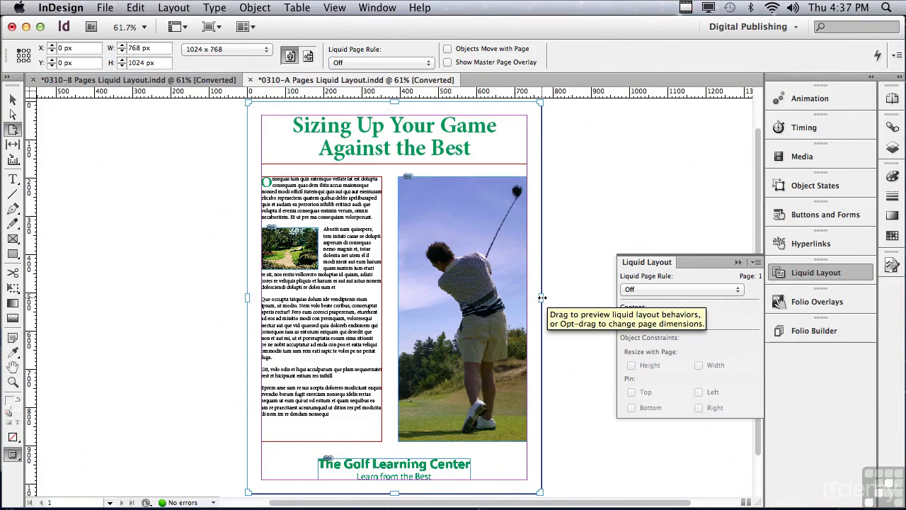
{"action": "left_click_drag", "start_coordinate": [542, 297], "coordinate": [676, 302]}
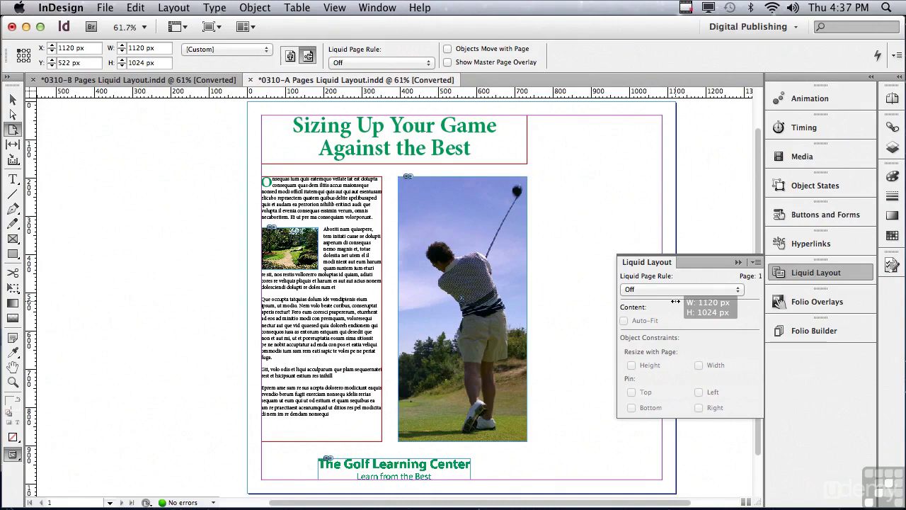
{"action": "left_click_drag", "start_coordinate": [676, 301], "coordinate": [677, 302]}
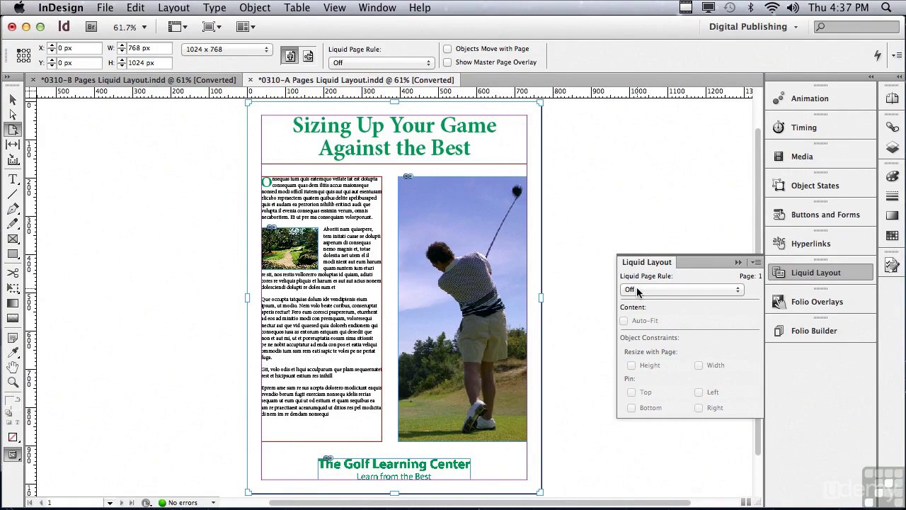
Step: Set the Liquid Page Rule to Scale and preview shrinking the page to about 444 × 772 px
{"action": "left_click", "coordinate": [638, 291]}
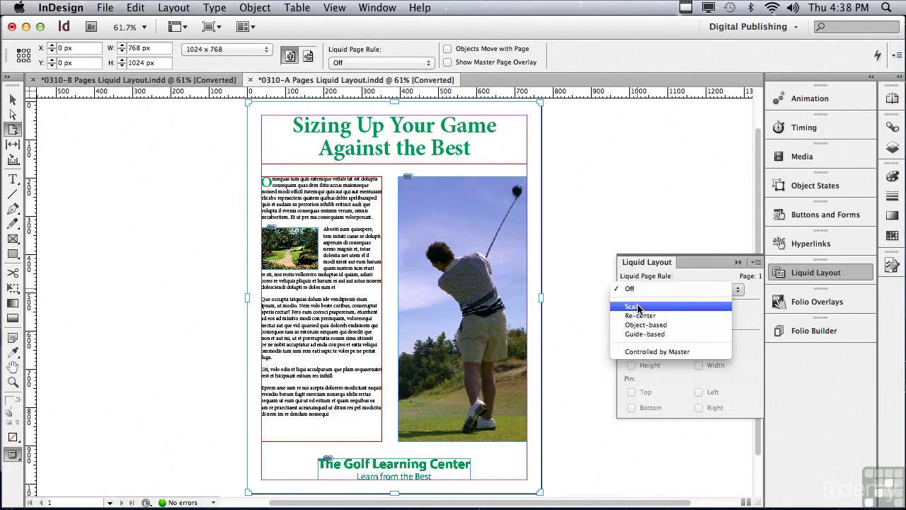
{"action": "left_click", "coordinate": [637, 308]}
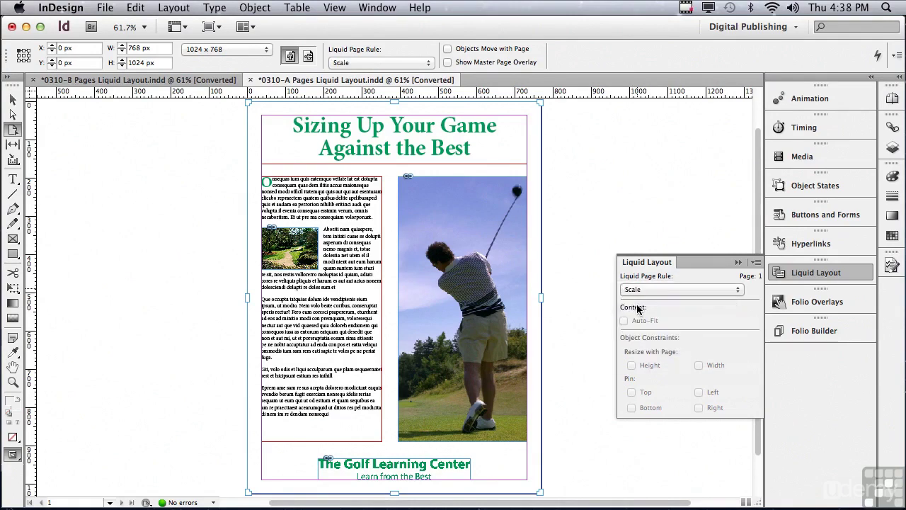
{"action": "left_click_drag", "start_coordinate": [537, 486], "coordinate": [417, 348]}
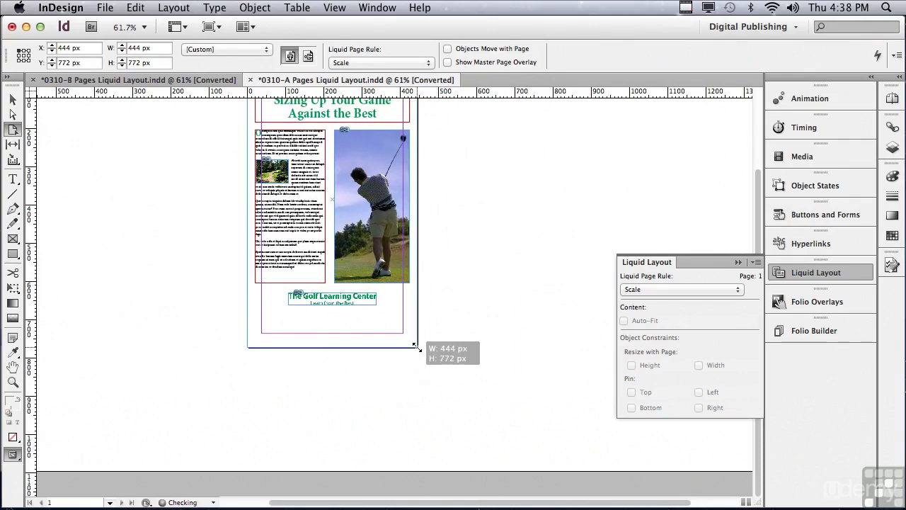
{"action": "left_click_drag", "start_coordinate": [417, 347], "coordinate": [417, 348]}
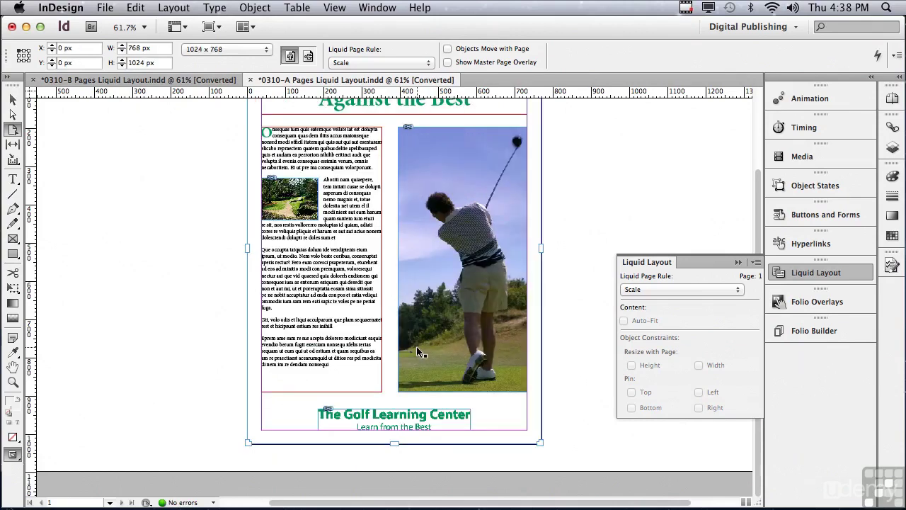
Step: Set the Liquid Page Rule to Re-center and preview enlarging the page from its lower corner
{"action": "left_click", "coordinate": [632, 290]}
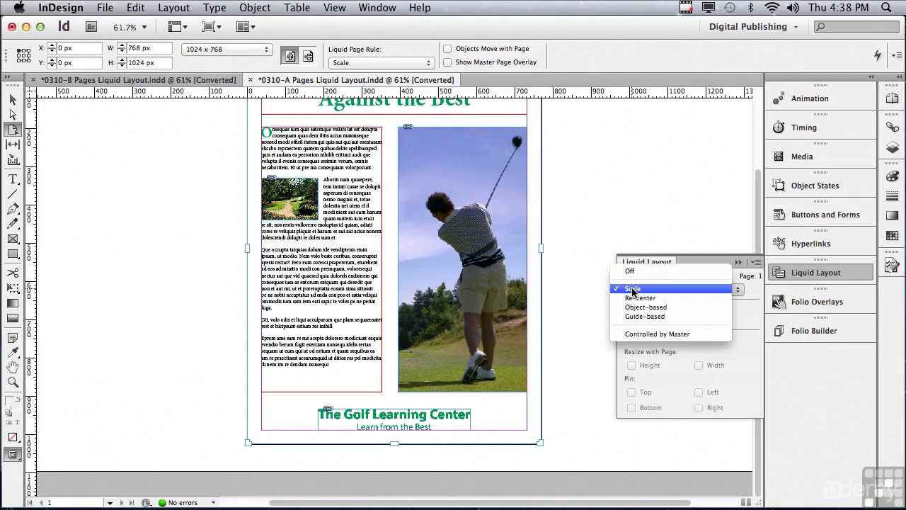
{"action": "left_click", "coordinate": [633, 298]}
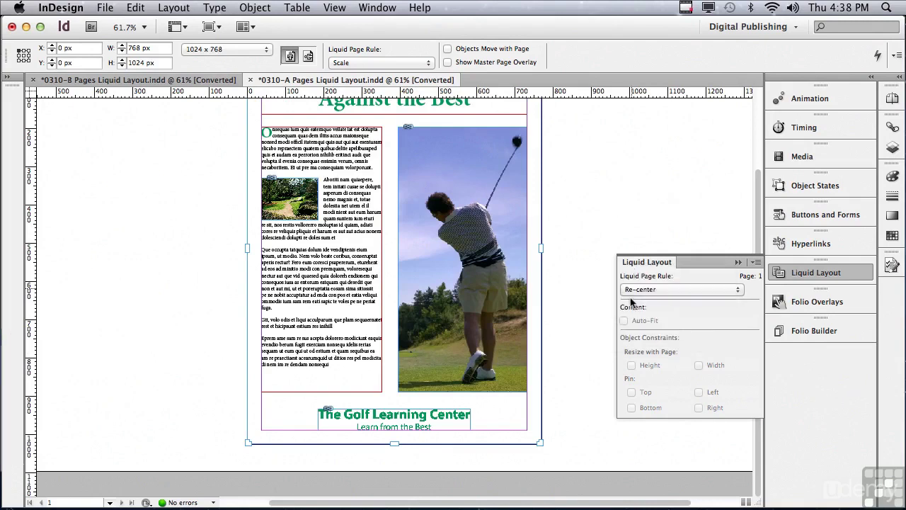
{"action": "left_click_drag", "start_coordinate": [545, 444], "coordinate": [599, 467]}
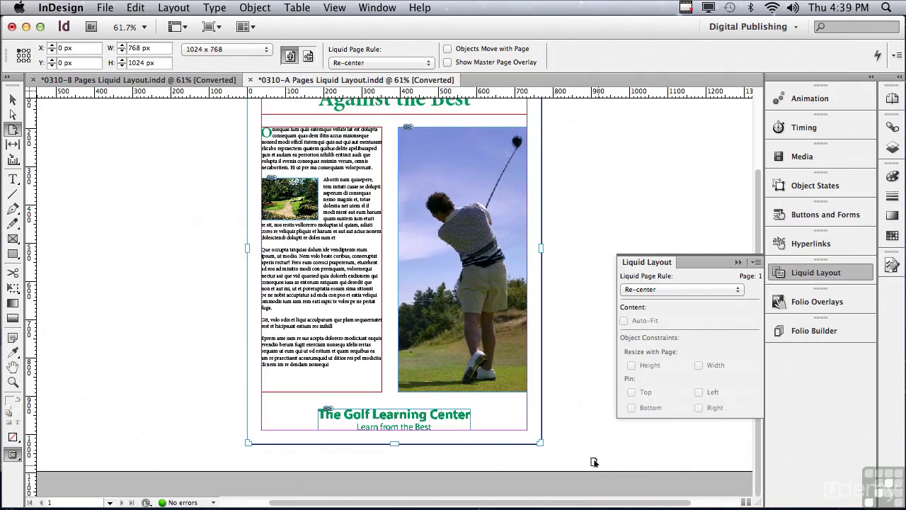
Step: Under the Guide-based rule, add a vertical liquid guide at about X 130 px through the garden photo and preview a page width of about 964 px
{"action": "left_click", "coordinate": [629, 290]}
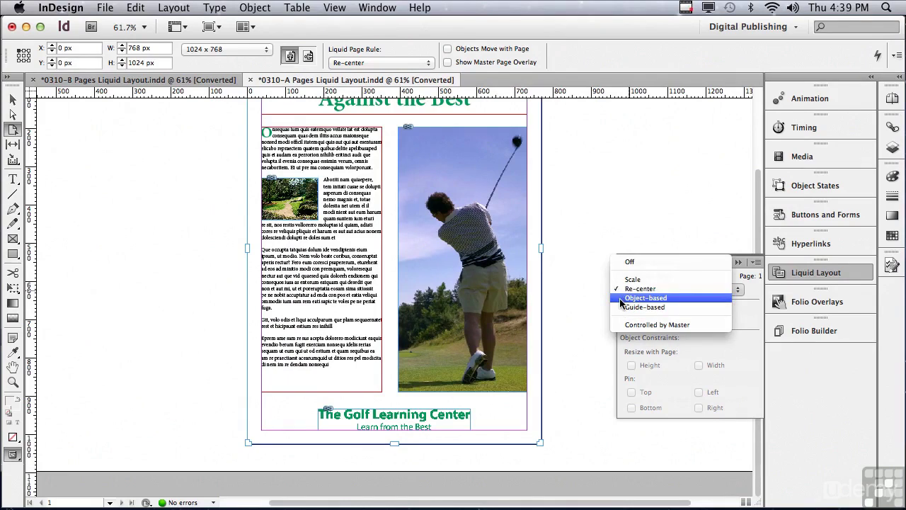
{"action": "left_click", "coordinate": [624, 307]}
{"action": "scroll", "coordinate": [761, 221], "scroll_direction": "up", "scroll_amount": 5}
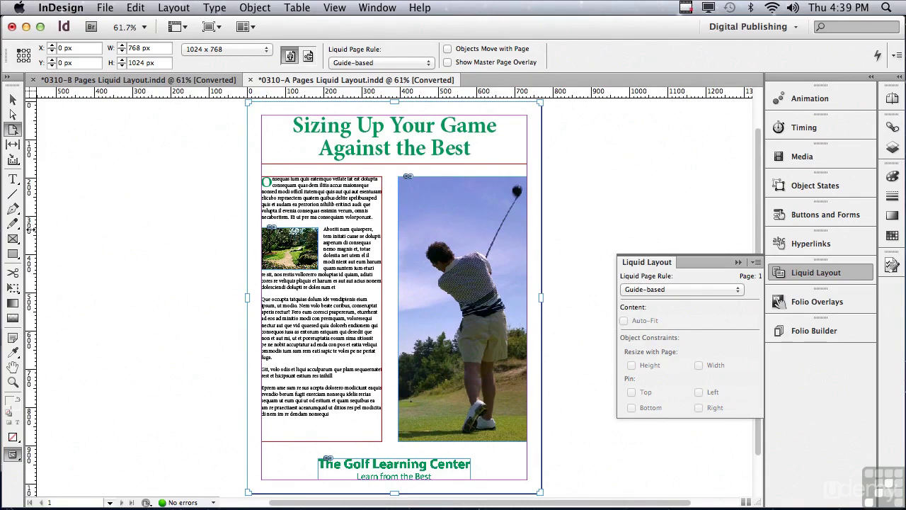
{"action": "left_click_drag", "start_coordinate": [30, 229], "coordinate": [297, 242]}
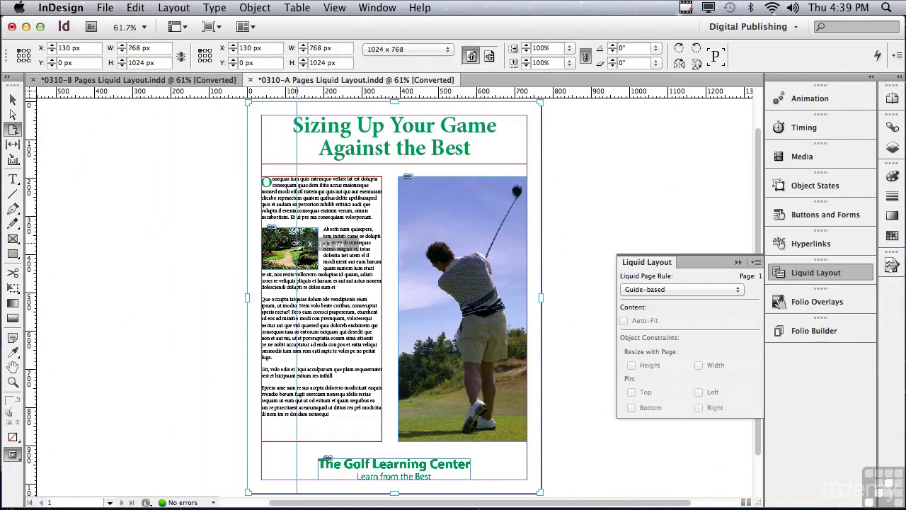
{"action": "left_click_drag", "start_coordinate": [297, 244], "coordinate": [297, 244]}
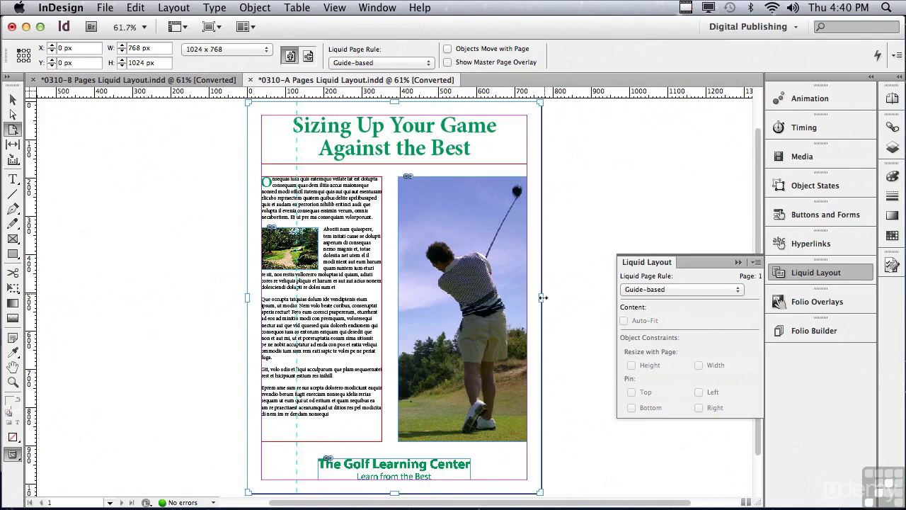
{"action": "left_click_drag", "start_coordinate": [542, 297], "coordinate": [614, 300]}
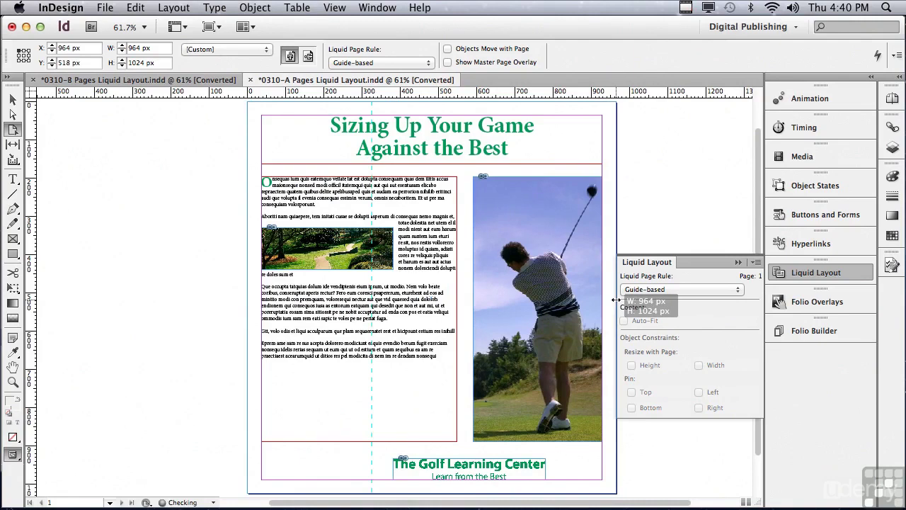
{"action": "left_click_drag", "start_coordinate": [614, 300], "coordinate": [615, 300]}
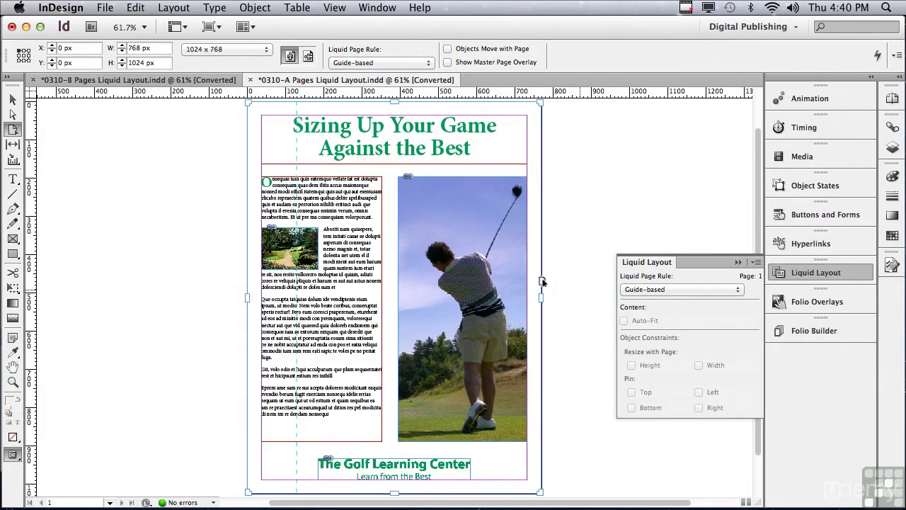
Step: Add a second vertical liquid guide through the golfer photo and preview resizing the page to about 770 × 1186 px
{"action": "left_click_drag", "start_coordinate": [32, 221], "coordinate": [437, 281]}
{"action": "left_click_drag", "start_coordinate": [542, 297], "coordinate": [543, 325]}
{"action": "left_click_drag", "start_coordinate": [538, 493], "coordinate": [541, 506]}
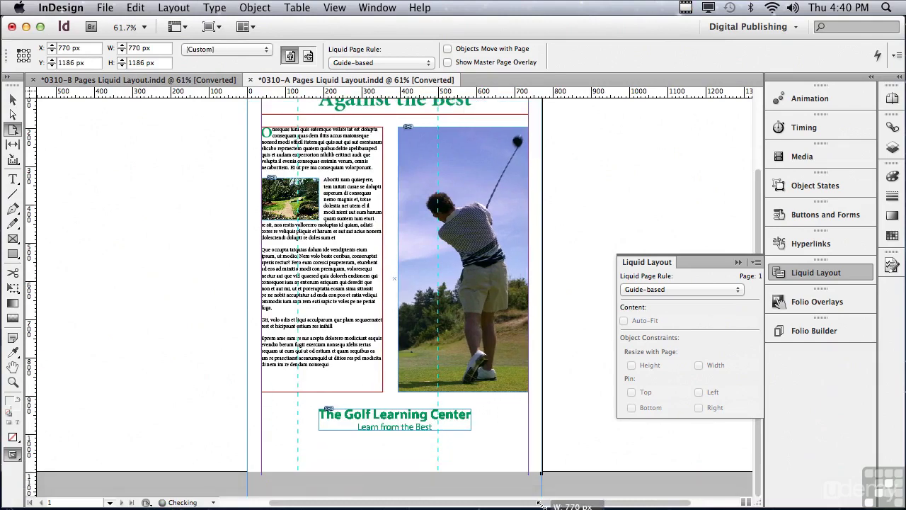
{"action": "left_click_drag", "start_coordinate": [540, 504], "coordinate": [594, 454]}
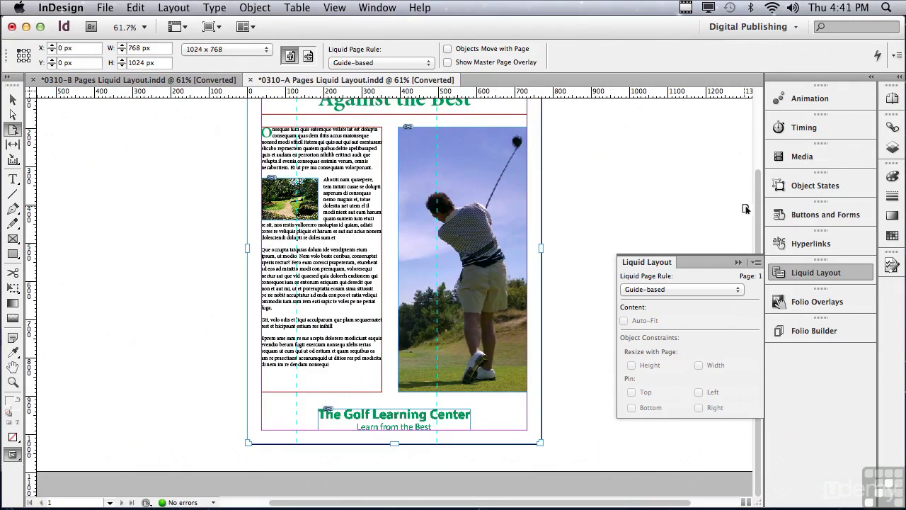
Step: Add three horizontal liquid guides: through the headline, across the article at about Y 576 px, and through the Golf Learning Center footer
{"action": "scroll", "coordinate": [748, 196], "scroll_direction": "up", "scroll_amount": 2}
{"action": "scroll", "coordinate": [747, 195], "scroll_direction": "up", "scroll_amount": 3}
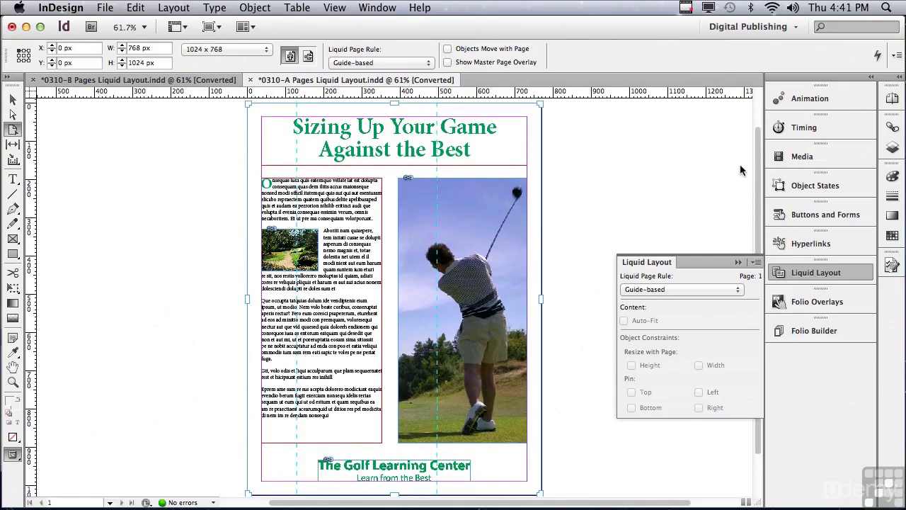
{"action": "left_click_drag", "start_coordinate": [167, 94], "coordinate": [157, 140]}
{"action": "left_click_drag", "start_coordinate": [161, 91], "coordinate": [185, 324]}
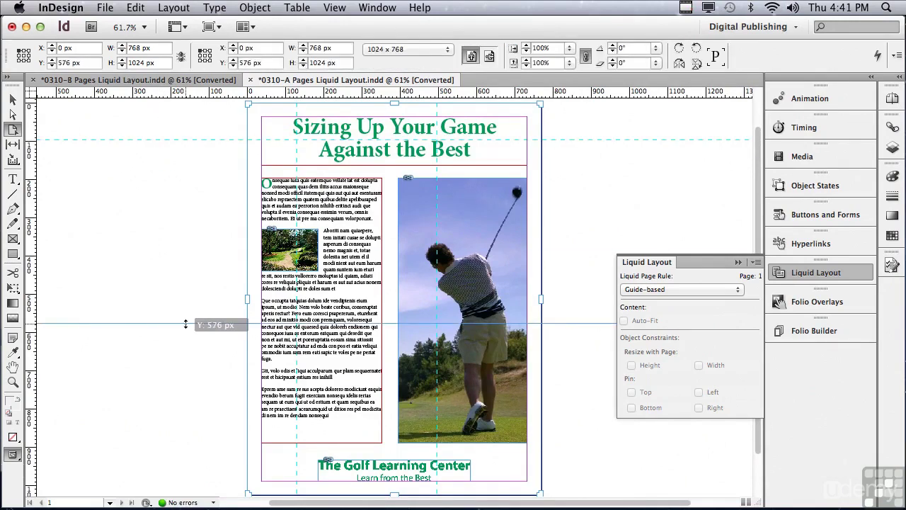
{"action": "left_click_drag", "start_coordinate": [186, 324], "coordinate": [186, 324]}
{"action": "left_click_drag", "start_coordinate": [183, 101], "coordinate": [206, 425]}
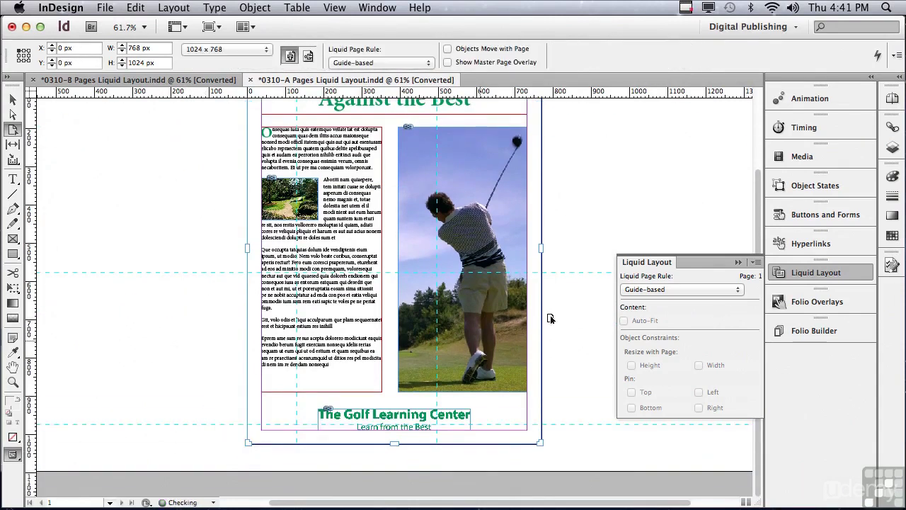
Step: Preview how the layout adapts to the horizontal and vertical guides when the page is resized to about 774 × 1067 px
{"action": "scroll", "coordinate": [761, 192], "scroll_direction": "up", "scroll_amount": 3}
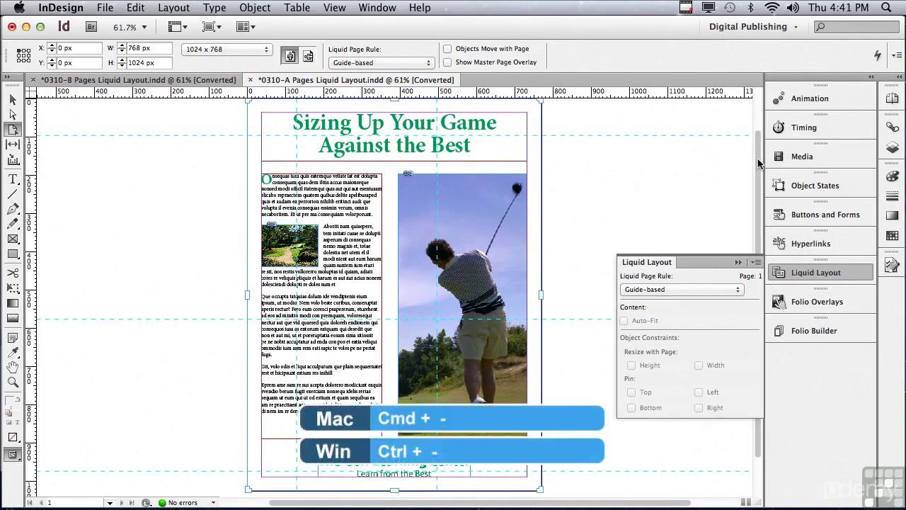
{"action": "key", "text": "super+minus"}
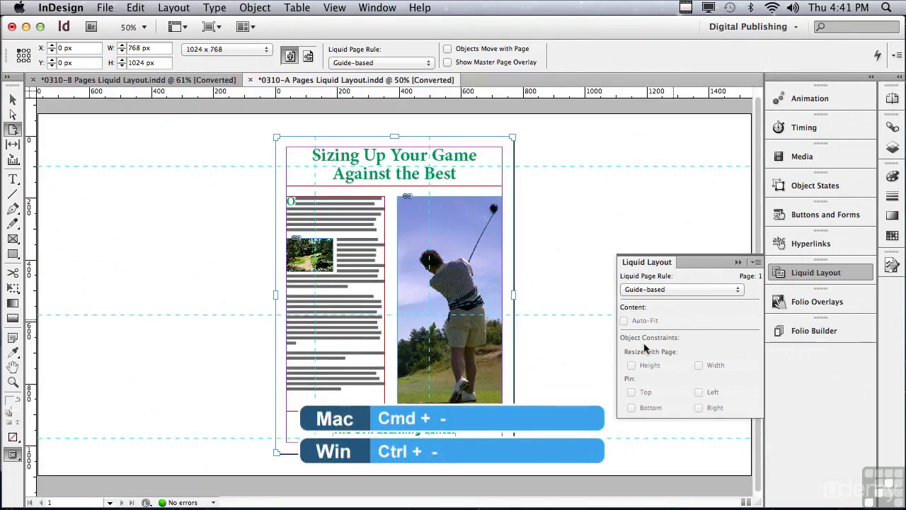
{"action": "mouse_move", "coordinate": [513, 453]}
{"action": "left_mouse_down"}
{"action": "mouse_move", "coordinate": [542, 480]}
{"action": "mouse_move", "coordinate": [498, 430]}
{"action": "mouse_move", "coordinate": [443, 401]}
{"action": "mouse_move", "coordinate": [540, 448]}
{"action": "mouse_move", "coordinate": [557, 471]}
{"action": "mouse_move", "coordinate": [534, 437]}
{"action": "mouse_move", "coordinate": [546, 478]}
{"action": "mouse_move", "coordinate": [514, 467]}
{"action": "left_mouse_up"}
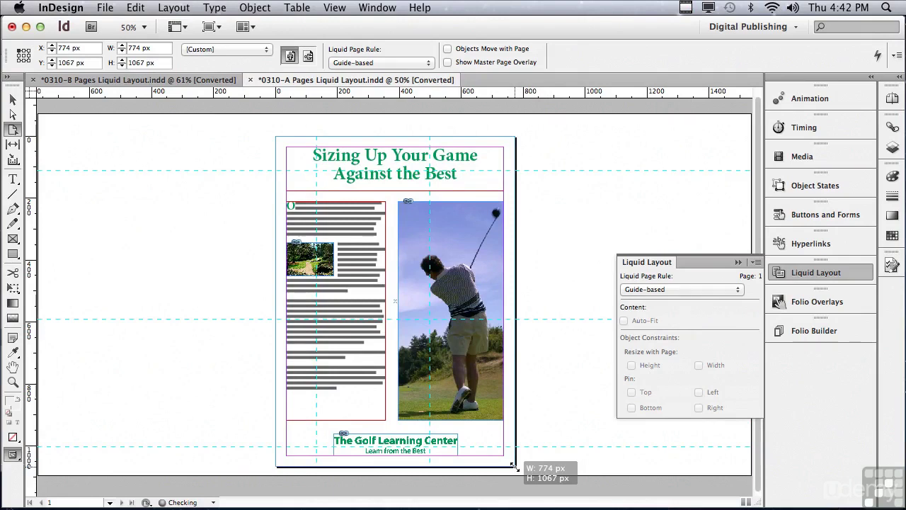
{"action": "left_click_drag", "start_coordinate": [512, 466], "coordinate": [514, 467]}
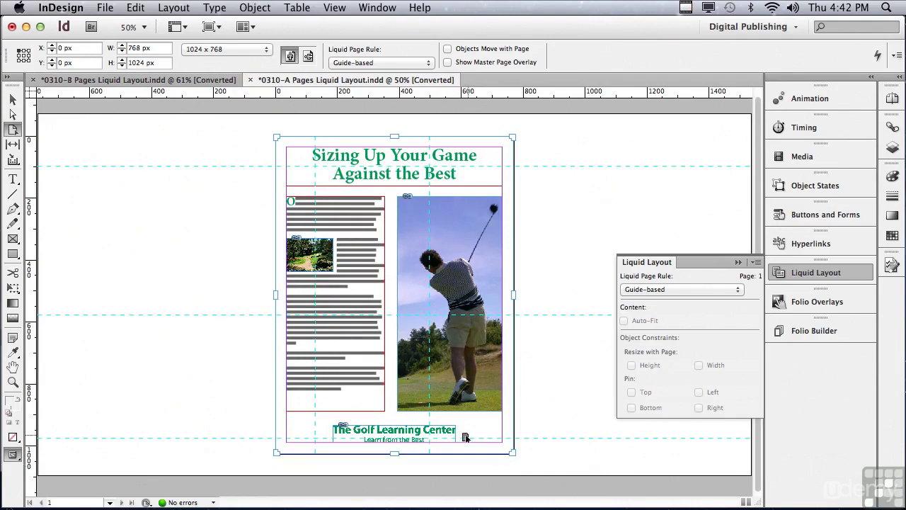
Step: Switch to the 0310-B Pages Liquid Layout document and set its page's liquid page rule to Object-based
{"action": "left_click", "coordinate": [123, 83]}
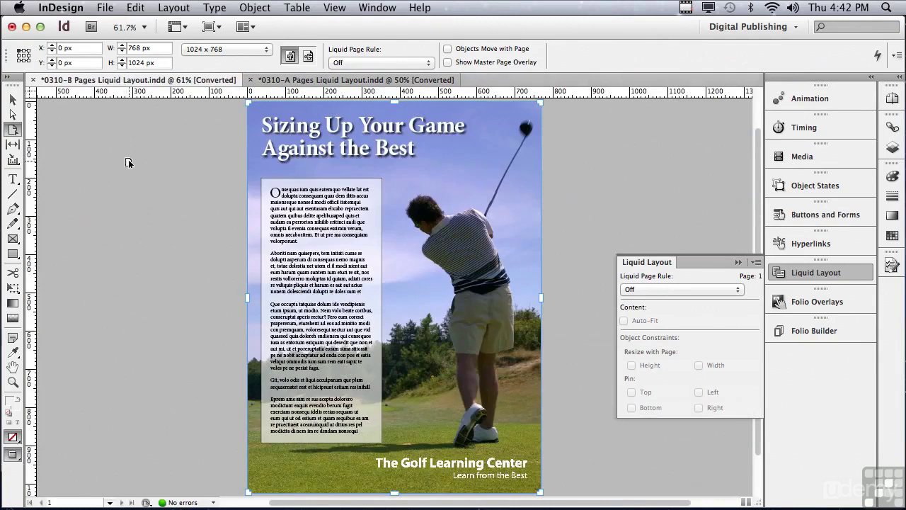
{"action": "left_click", "coordinate": [43, 128]}
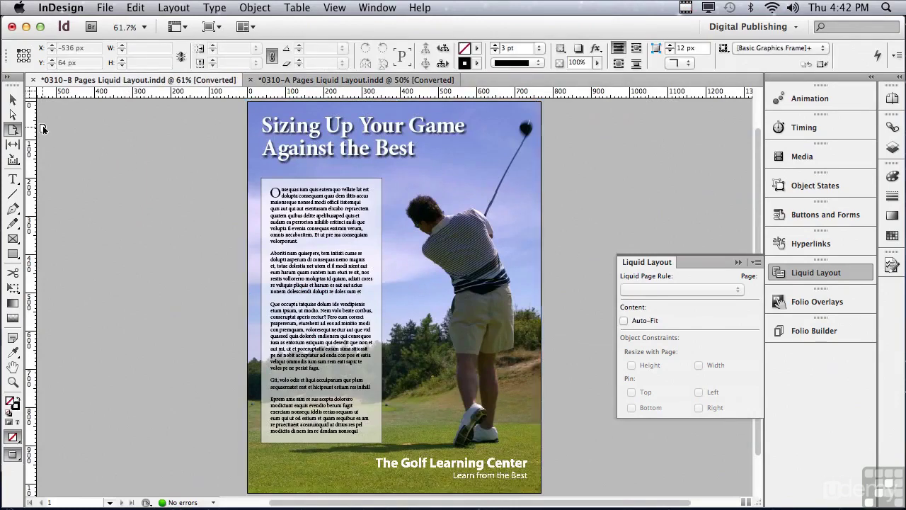
{"action": "left_click", "coordinate": [467, 294]}
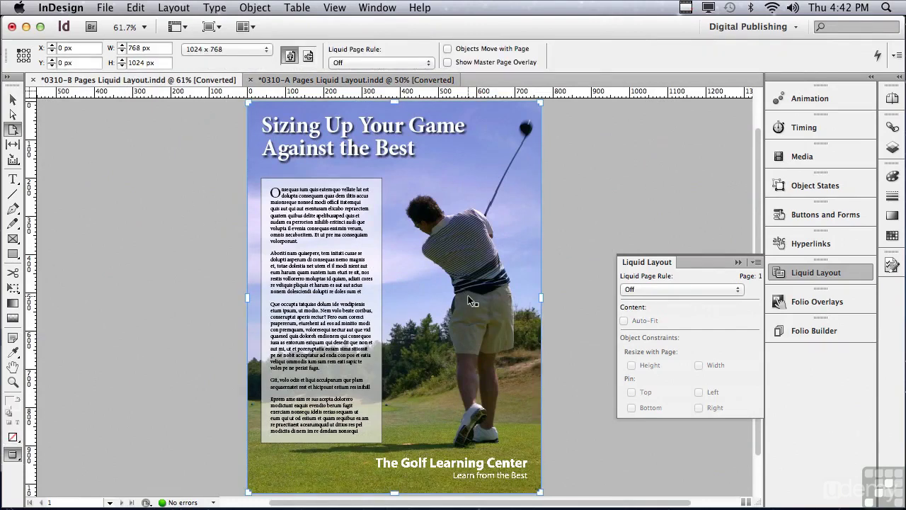
{"action": "left_click", "coordinate": [664, 291]}
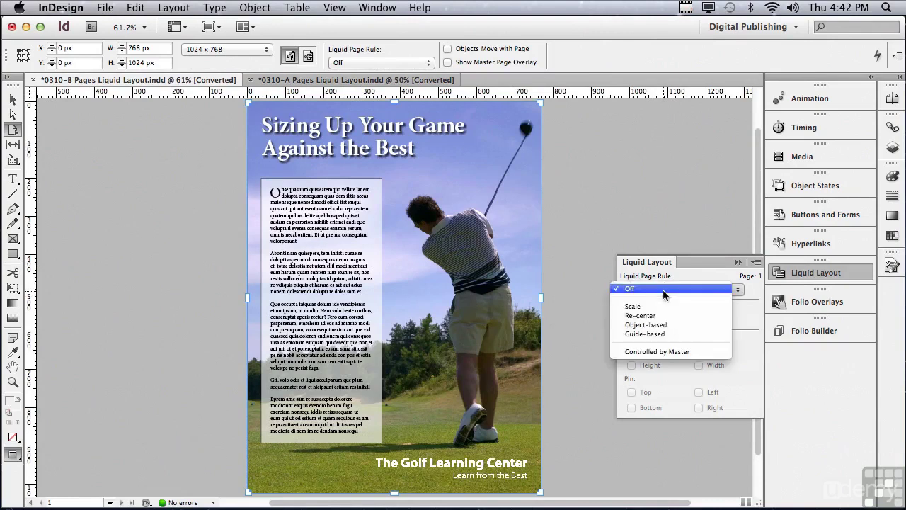
{"action": "left_click", "coordinate": [665, 325]}
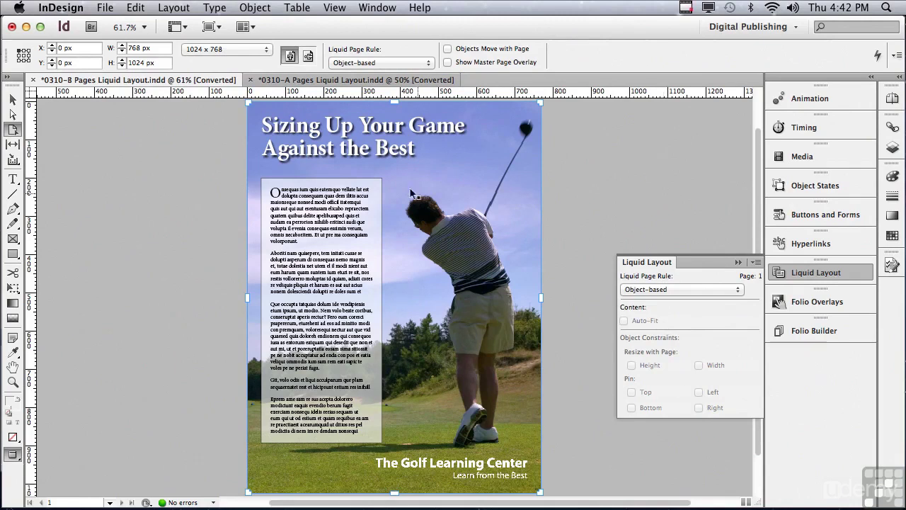
Step: Make the headline frame resize in height and width with the page, pinned top and left, and pin the article frame left
{"action": "left_click", "coordinate": [351, 148]}
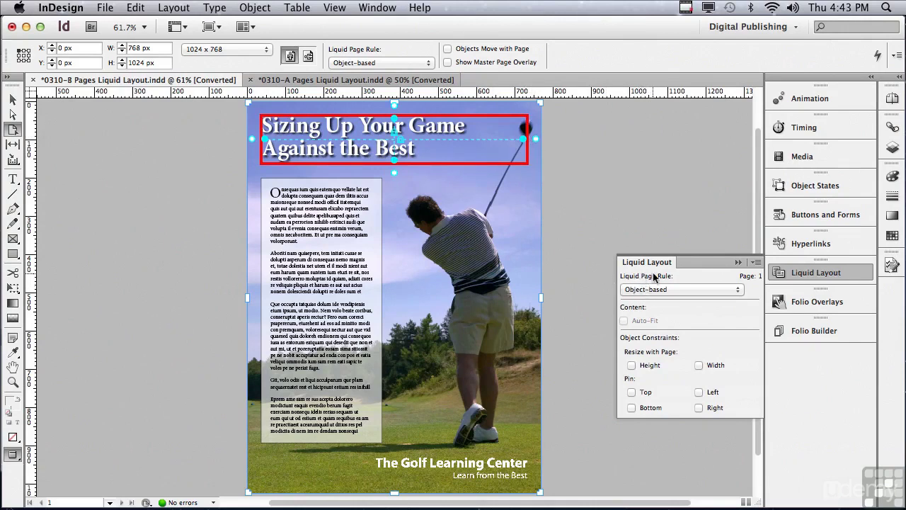
{"action": "left_click", "coordinate": [631, 366]}
{"action": "left_click", "coordinate": [699, 365]}
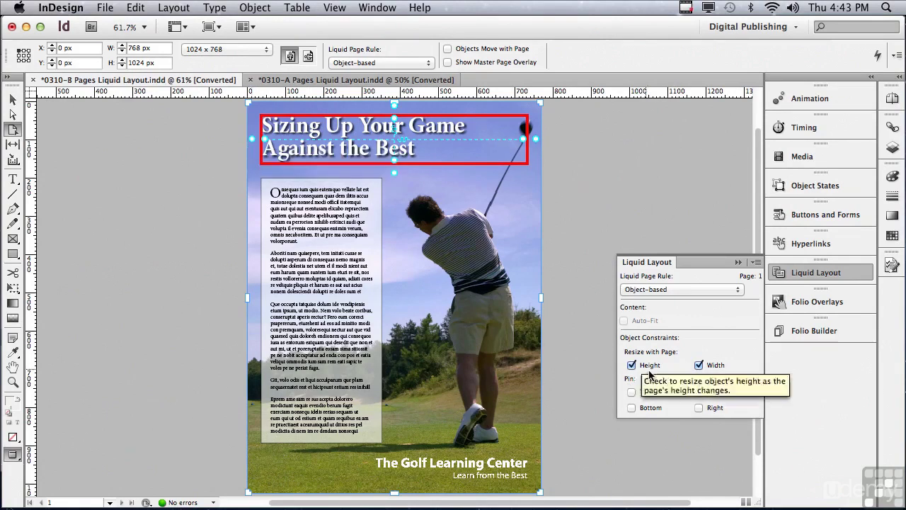
{"action": "left_click", "coordinate": [699, 393]}
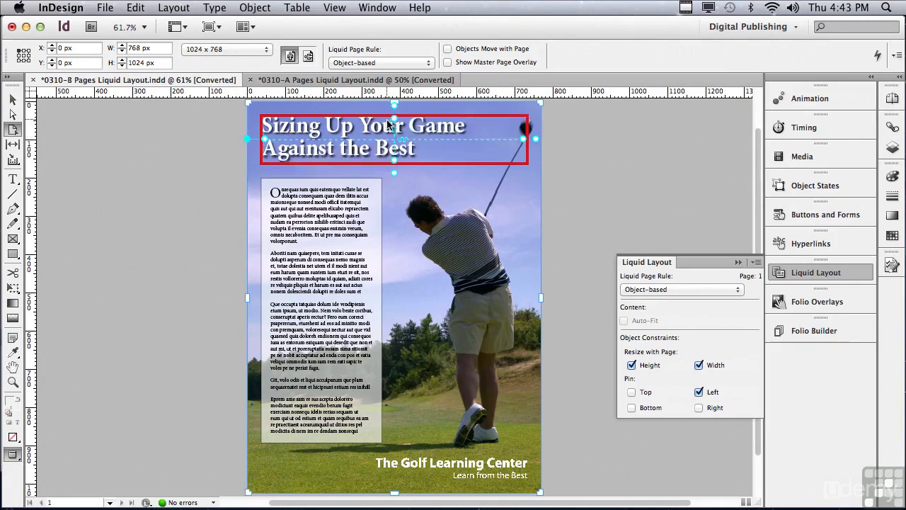
{"action": "left_click", "coordinate": [631, 392]}
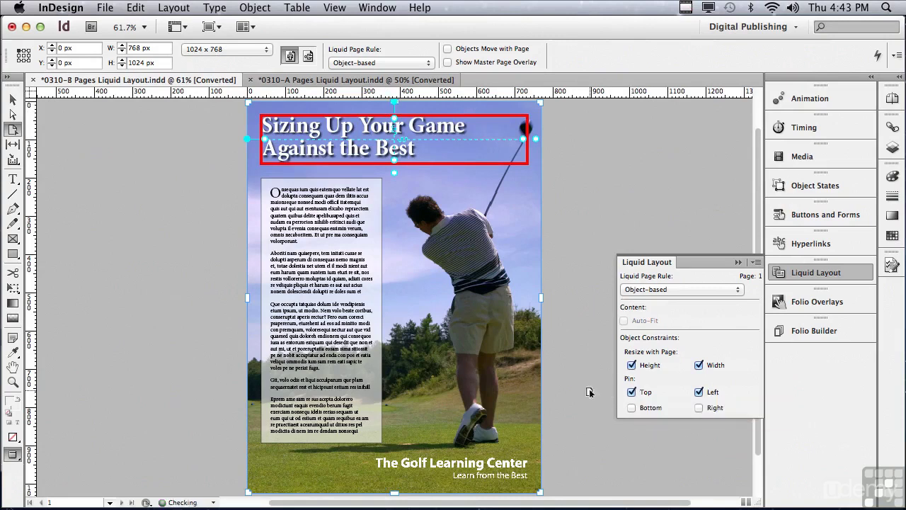
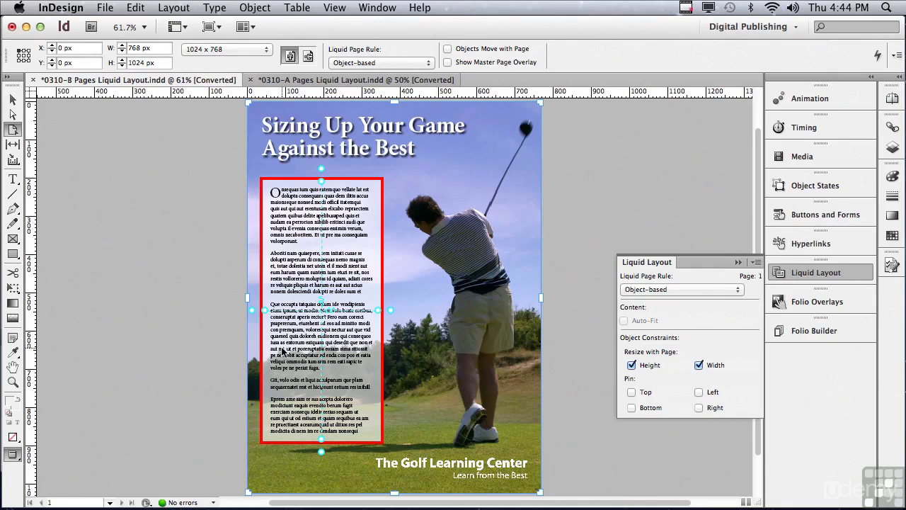
{"action": "left_click", "coordinate": [700, 392]}
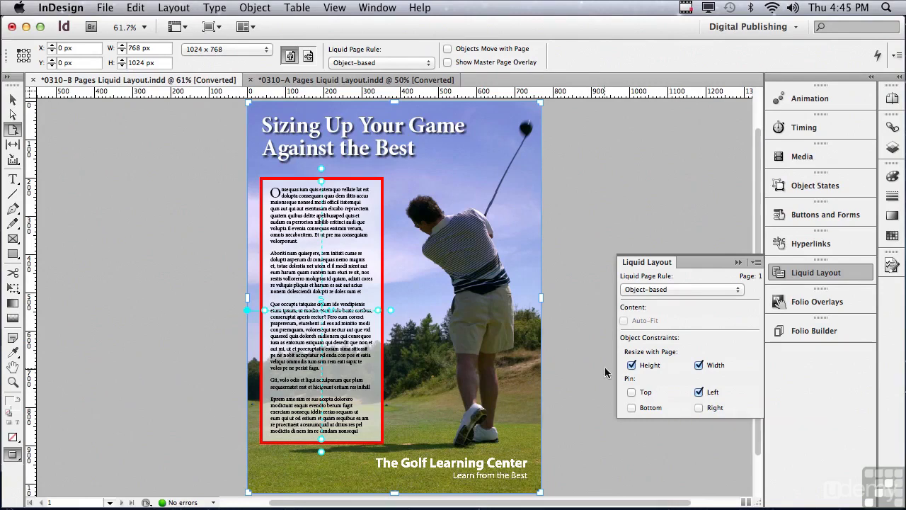
Step: Make the golfer background photo resize in height and width with the page and pin it on all four sides
{"action": "left_click", "coordinate": [495, 330]}
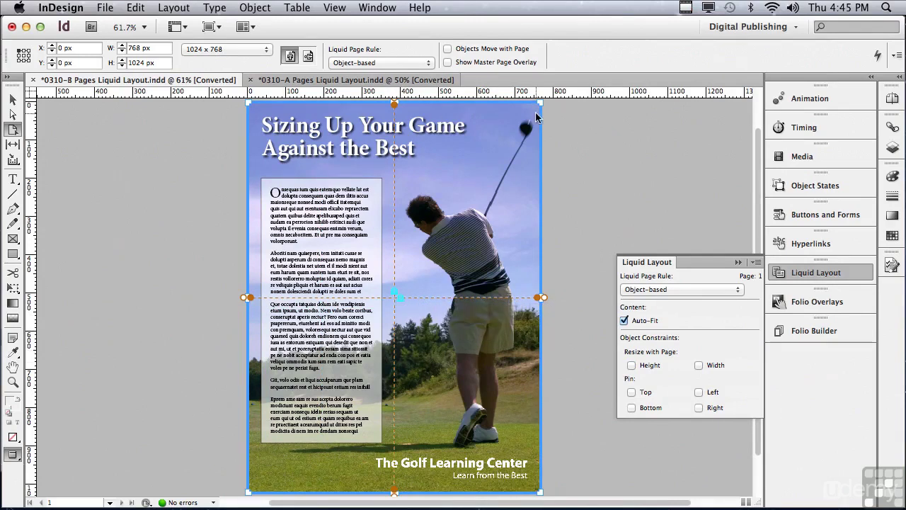
{"action": "left_click", "coordinate": [631, 365]}
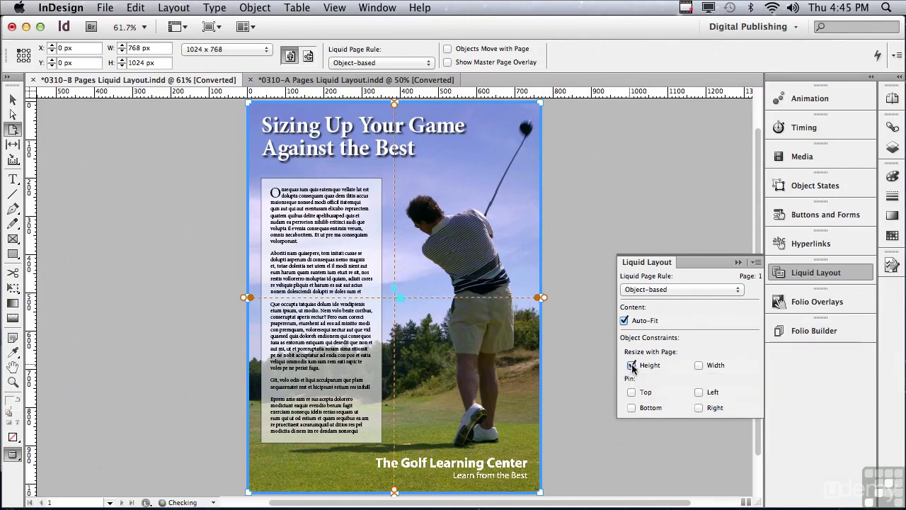
{"action": "left_click", "coordinate": [700, 365]}
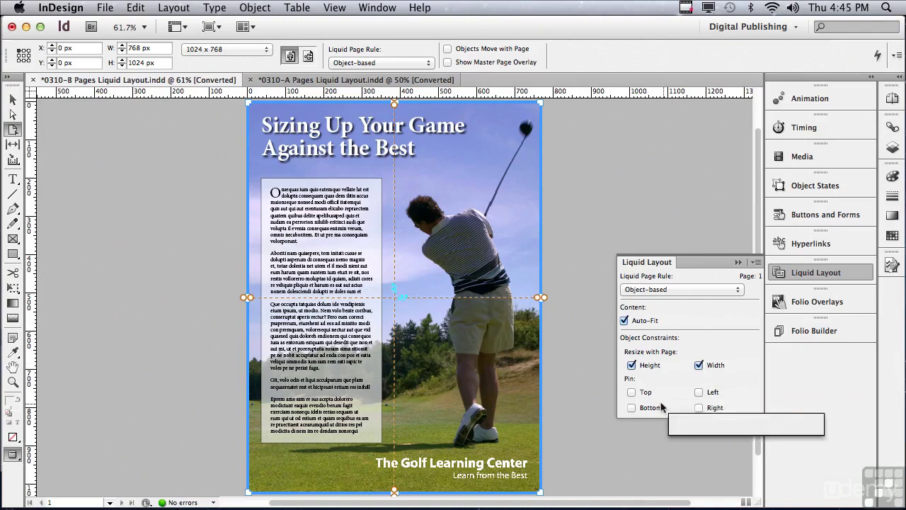
{"action": "left_click", "coordinate": [631, 392]}
{"action": "left_click", "coordinate": [700, 392]}
{"action": "left_click", "coordinate": [699, 407]}
{"action": "left_click", "coordinate": [631, 408]}
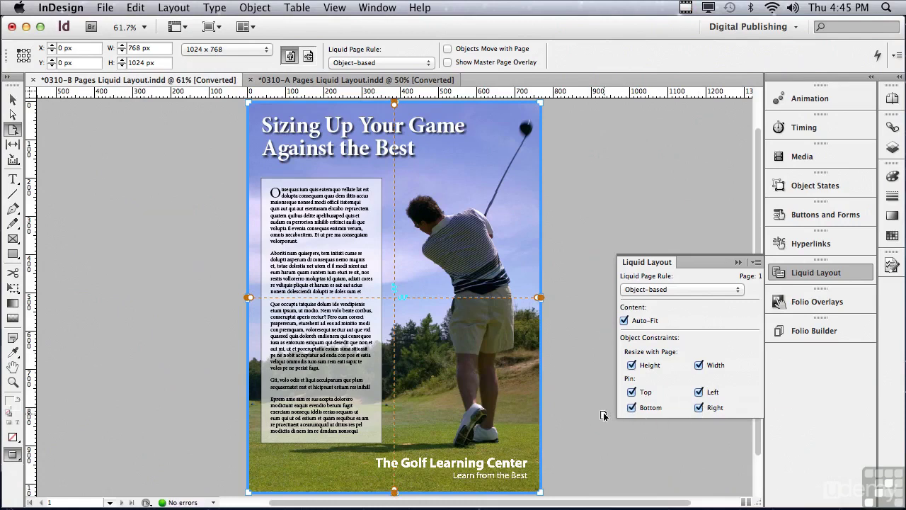
Step: Pin the Golf Learning Center footer to the page's right edge and preview resizing the page to about 1137 × 920 px
{"action": "left_click", "coordinate": [480, 470]}
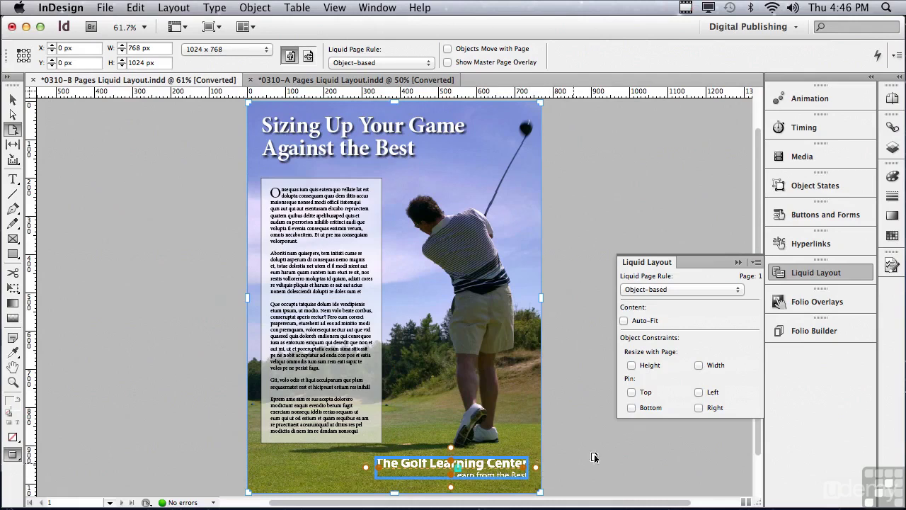
{"action": "left_click", "coordinate": [698, 407]}
{"action": "key", "text": "super+minus"}
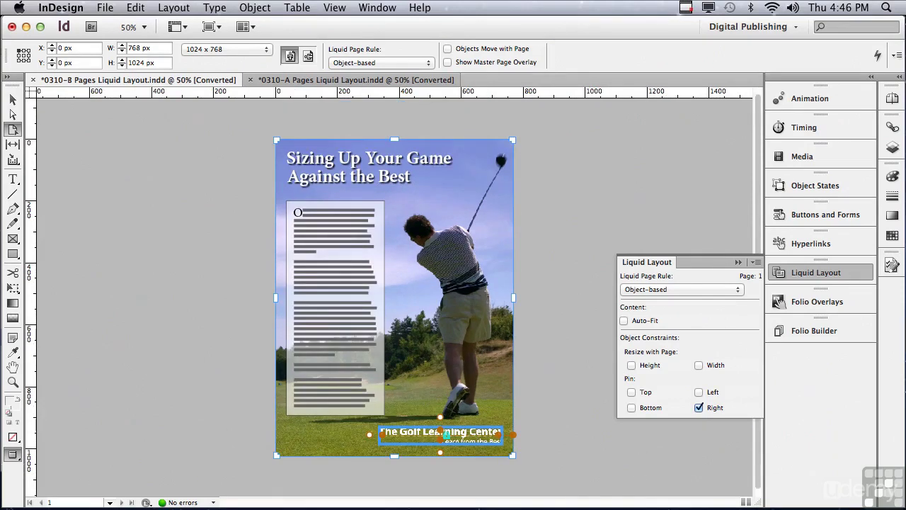
{"action": "left_click_drag", "start_coordinate": [512, 456], "coordinate": [627, 423]}
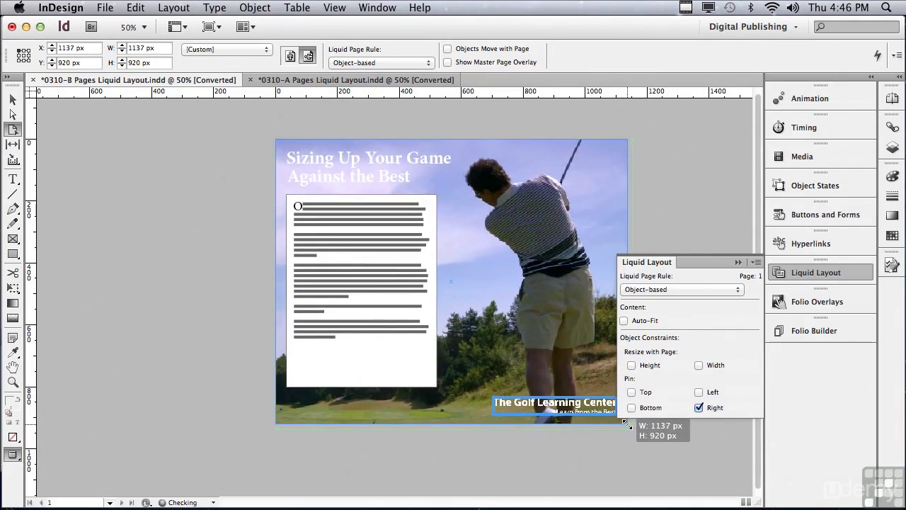
{"action": "left_click_drag", "start_coordinate": [627, 423], "coordinate": [627, 423]}
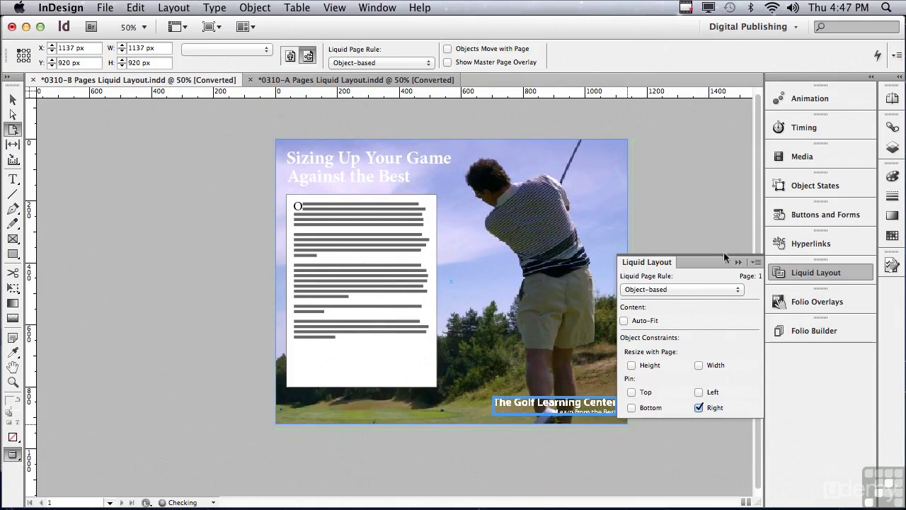
Step: Look at the options offered for the iPad V layout, including creating an alternate layout, without applying any
{"action": "left_click", "coordinate": [890, 99]}
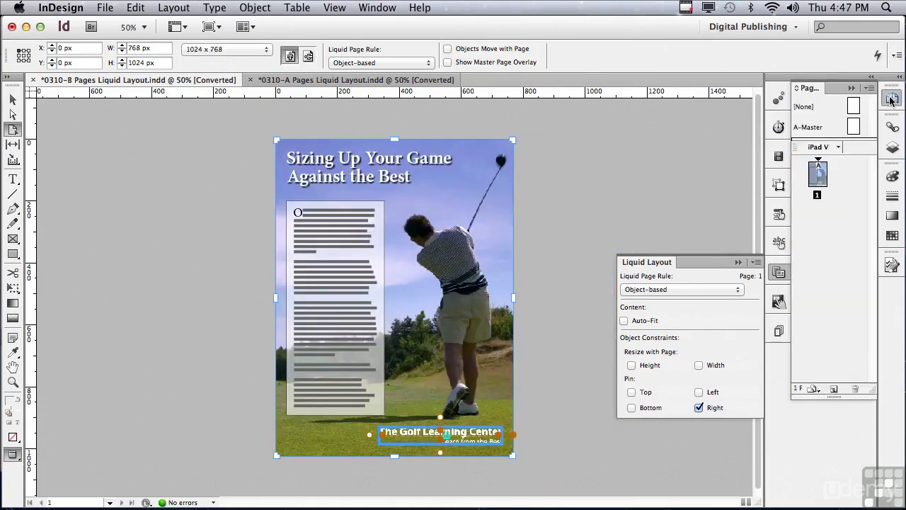
{"action": "left_click", "coordinate": [839, 147]}
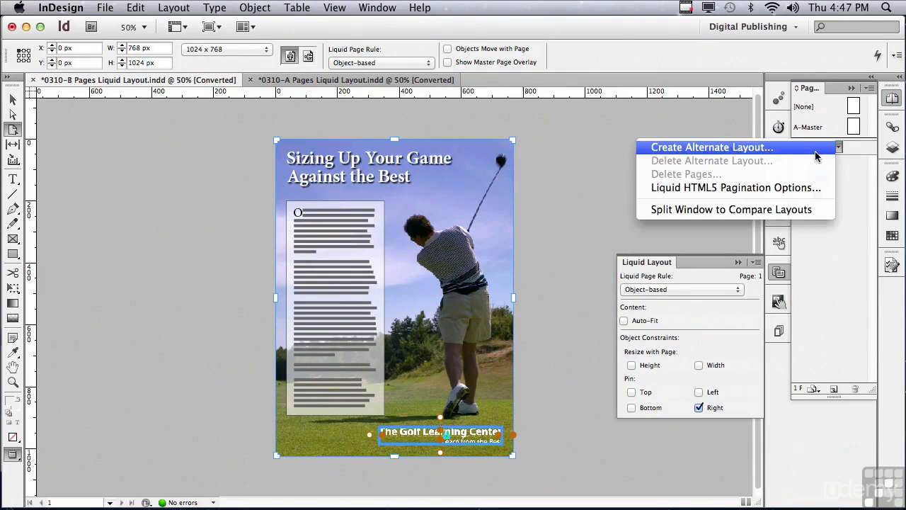
{"action": "left_click", "coordinate": [692, 130]}
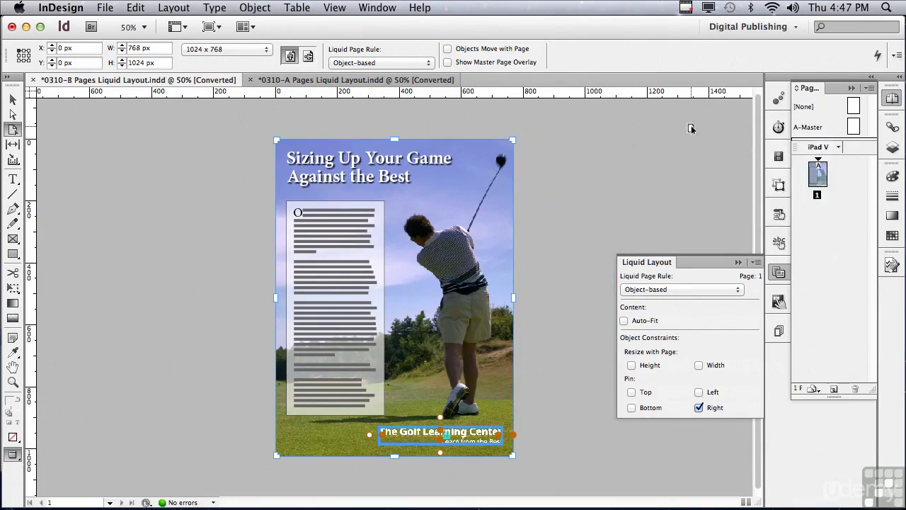